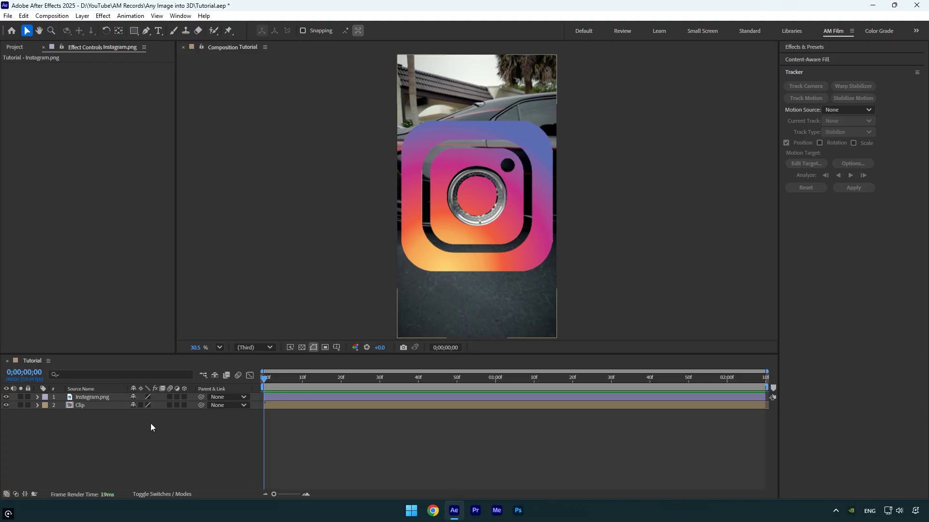
# Hide the Clip layer and scale the Instagram.png logo down to 69%.
pyautogui.click(5, 405)
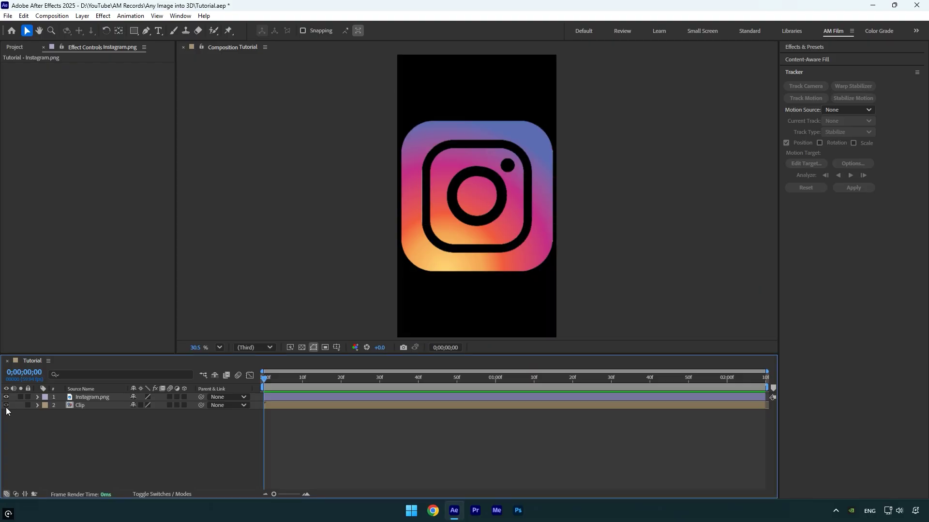
pyautogui.click(94, 397)
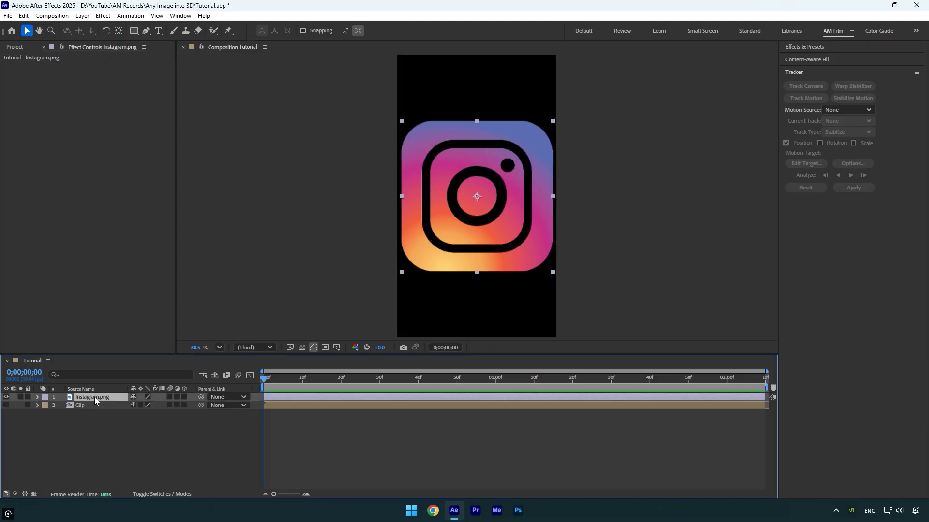
pyautogui.press('s')
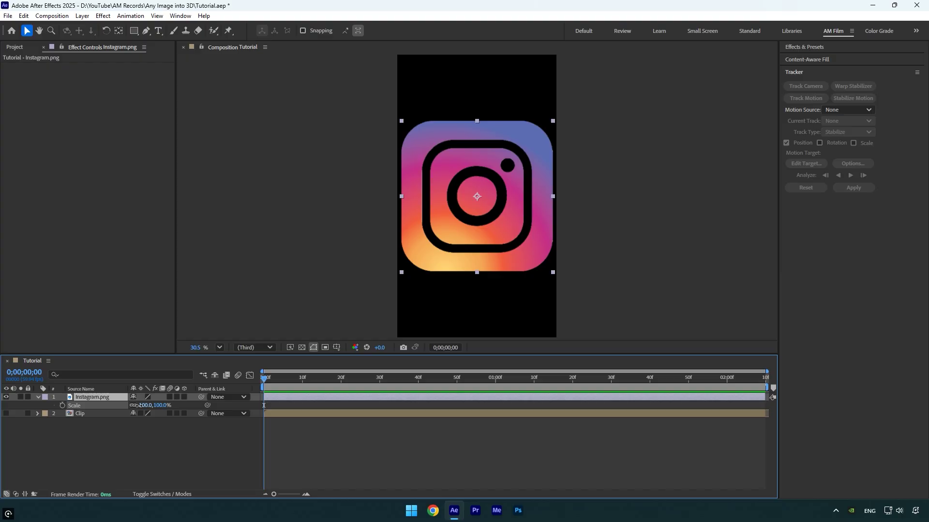
pyautogui.moveTo(143, 406); pyautogui.dragTo(127, 405)
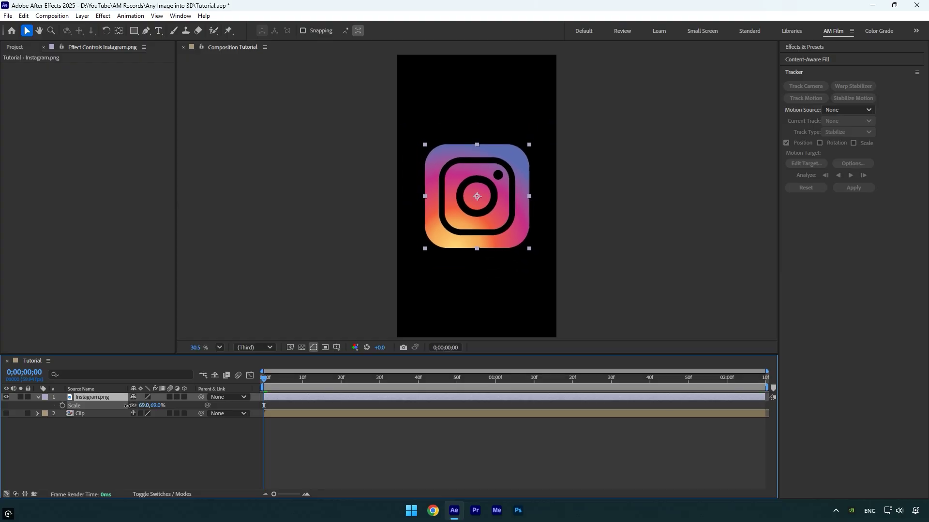
# Pre-compose Instagram.png, moving all attributes, into a new composition named 'Instagram'.
pyautogui.rightClick(93, 398)
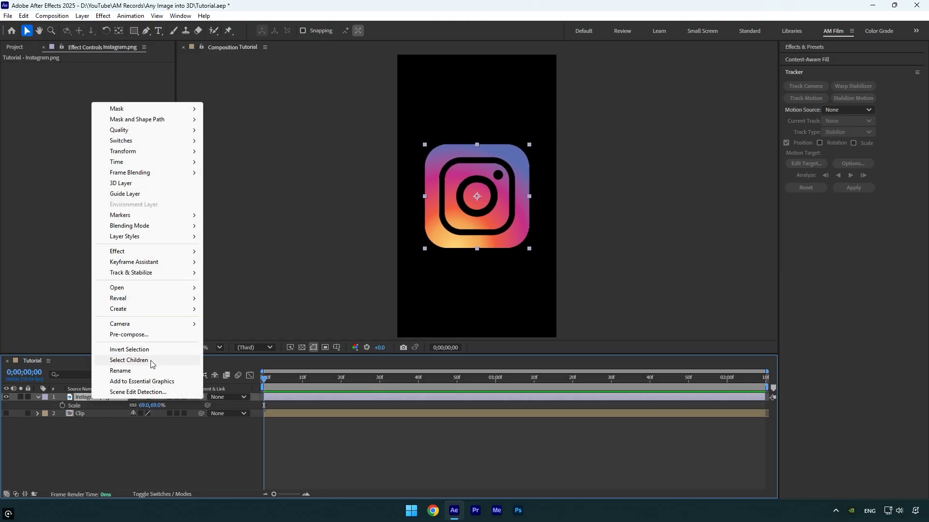
pyautogui.click(143, 334)
pyautogui.click(413, 258)
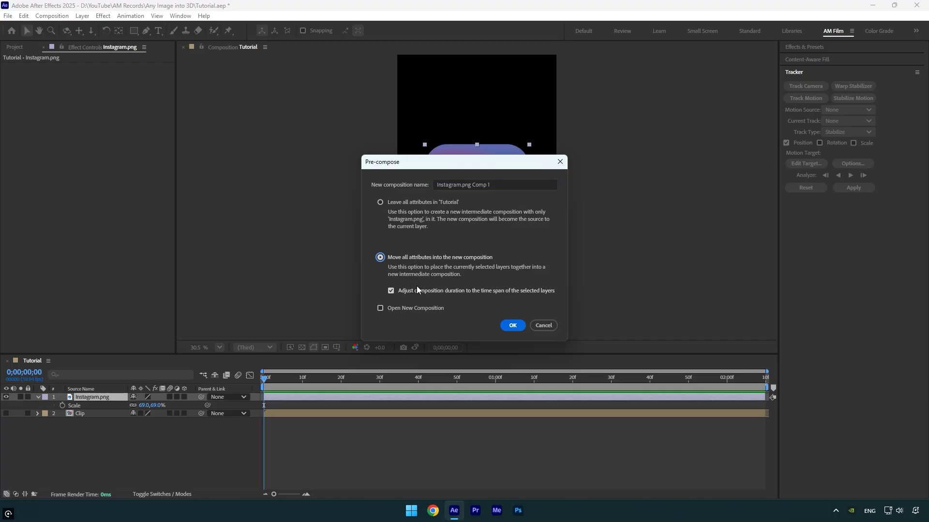
pyautogui.click(484, 184)
pyautogui.write('Instagram')
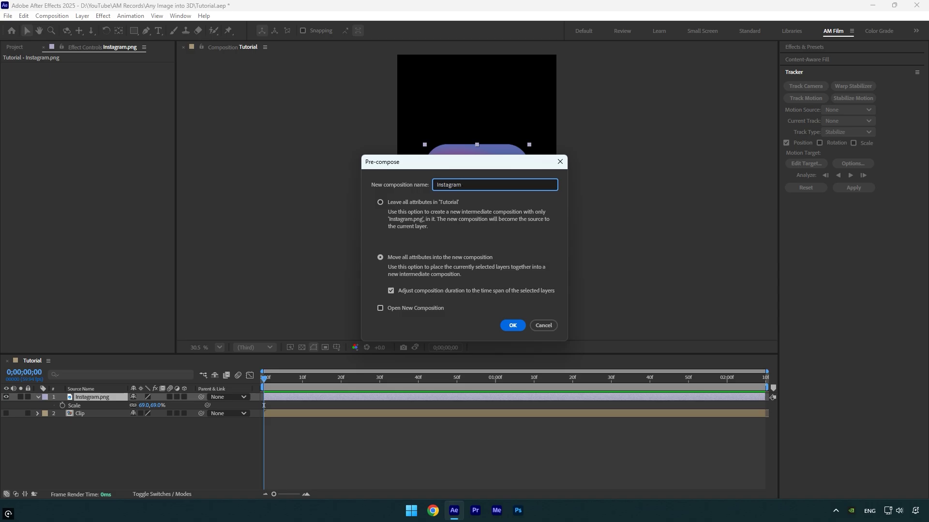
pyautogui.press('Return')
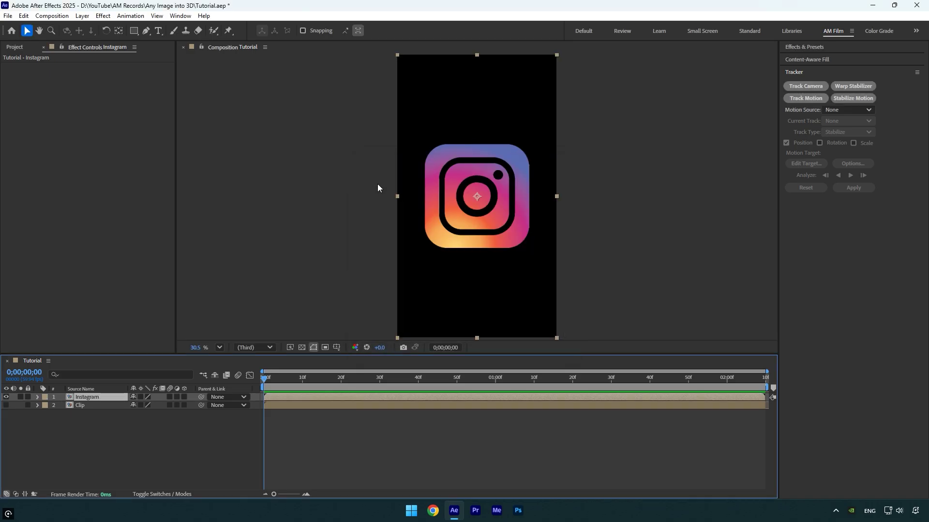
# Auto-trace the Instagram layer into masks using the default Alpha channel settings.
pyautogui.click(83, 15)
pyautogui.click(110, 340)
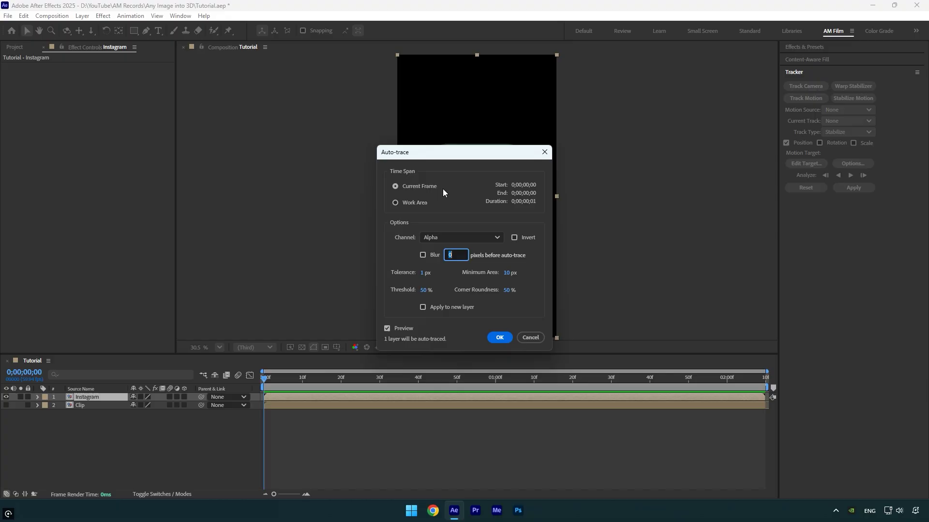
pyautogui.click(499, 337)
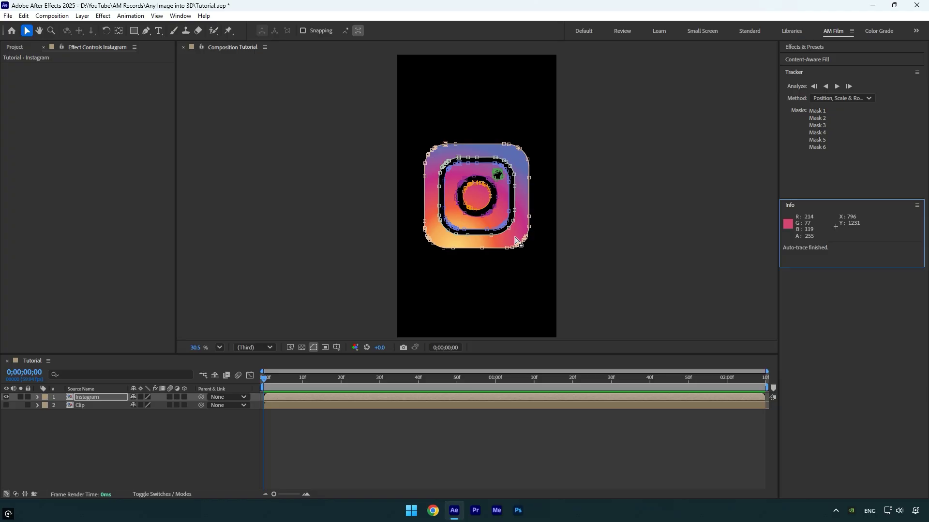
# Duplicate the Instagram layer and rename the top copy 'Instagram / Masks'.
pyautogui.click(93, 398)
pyautogui.hotkey('ctrl', 'd')
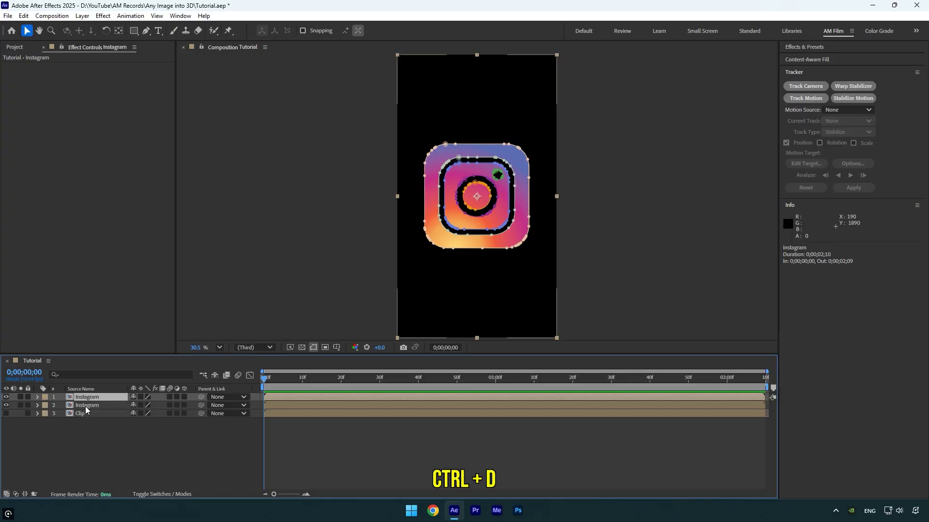
pyautogui.press('Return')
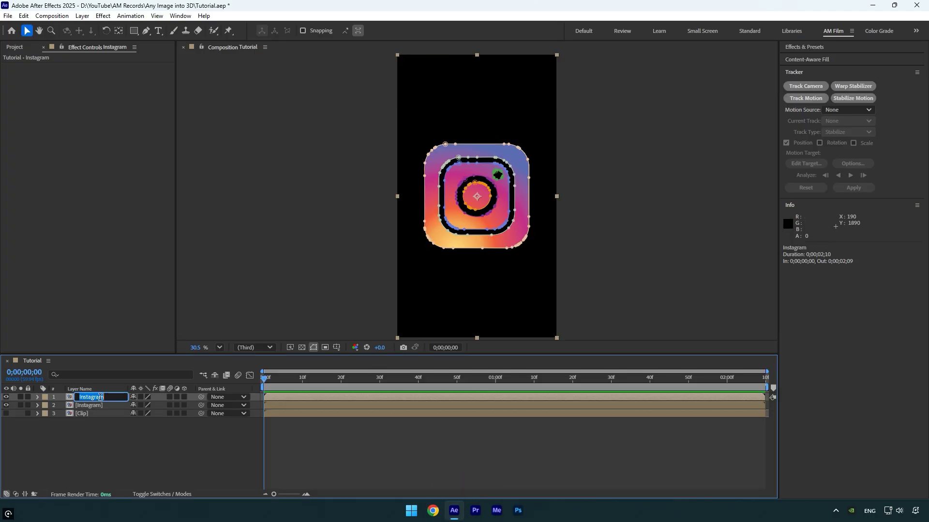
pyautogui.press('Right')
pyautogui.write('/ Masks')
pyautogui.press('Return')
# Rename the second copy 'Texture' and delete all of its masks.
pyautogui.click(101, 405)
pyautogui.press('Return')
pyautogui.write('T')
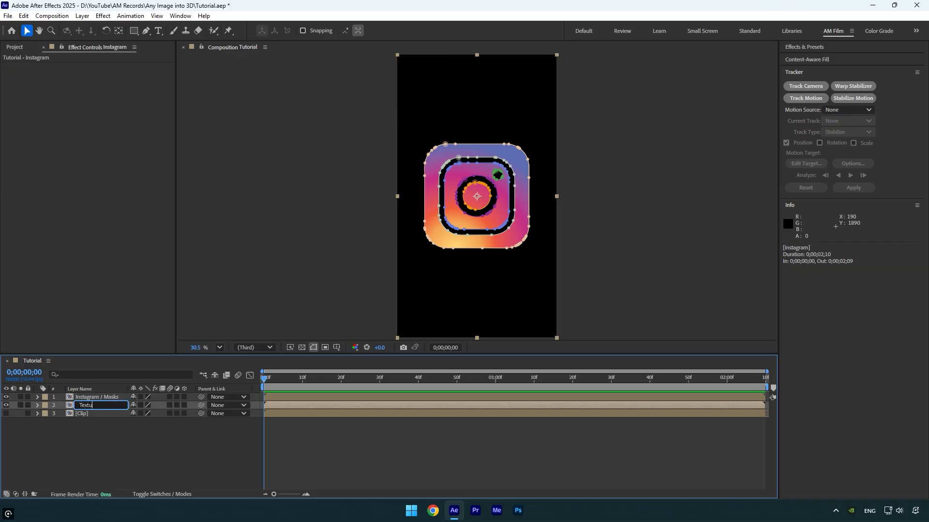
pyautogui.press('Return')
pyautogui.press('m')
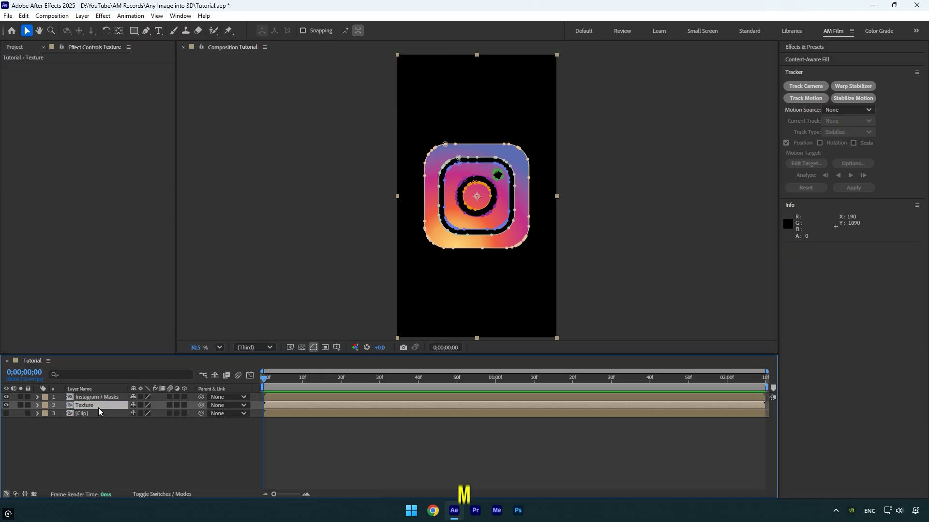
pyautogui.click(88, 414)
pyautogui.scroll(-3, 87, 449)
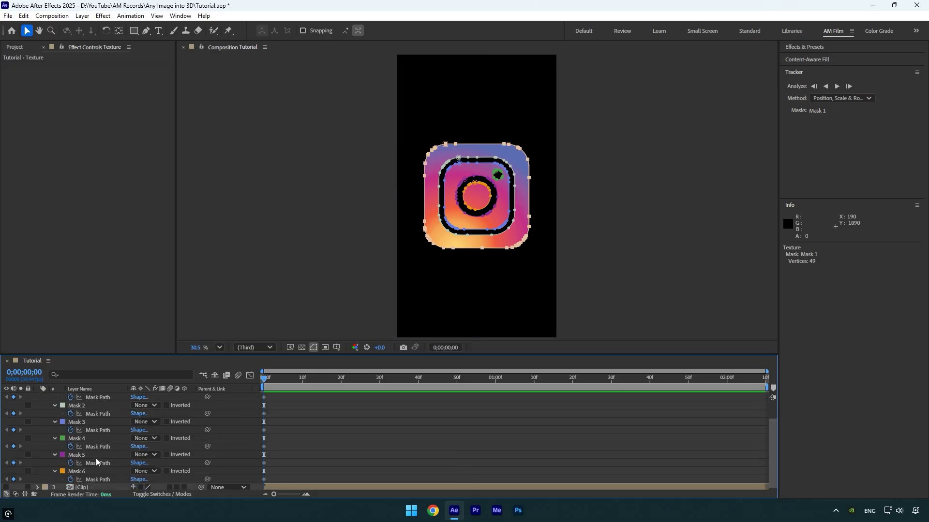
pyautogui.keyDown('shift'); pyautogui.click(80, 473); pyautogui.keyUp('shift')
pyautogui.press('Delete')
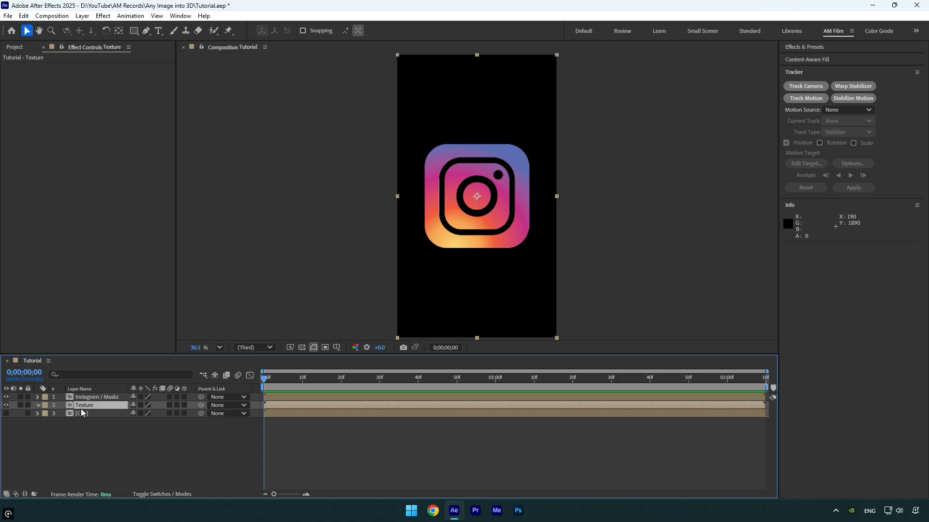
# Hide both Instagram layers and add a comp-size black solid named 'Element' at the top.
pyautogui.moveTo(6, 405); pyautogui.dragTo(5, 397)
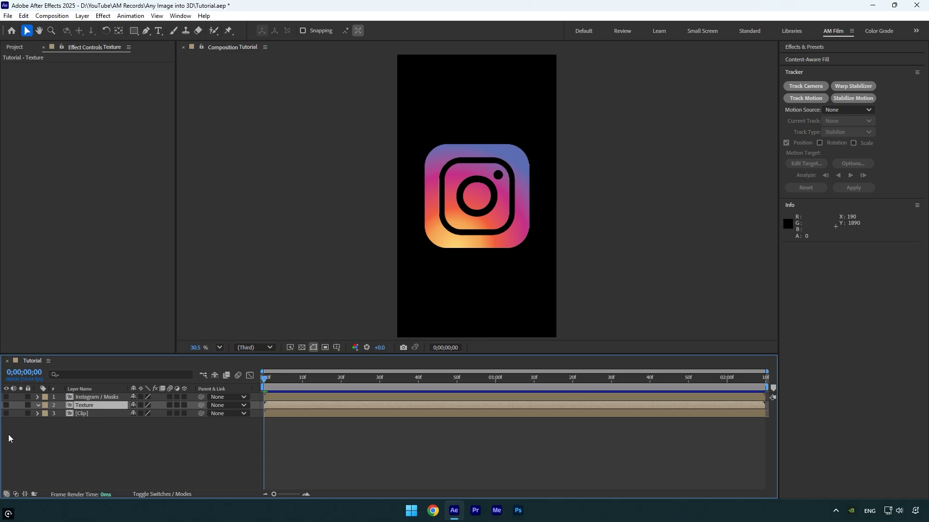
pyautogui.rightClick(80, 448)
pyautogui.moveTo(143, 325)
pyautogui.click(239, 351)
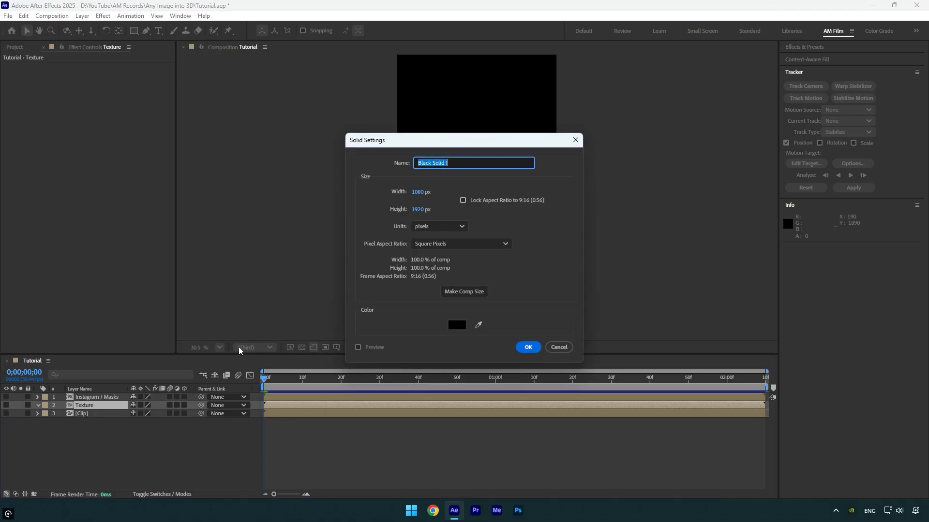
pyautogui.write('Element')
pyautogui.click(479, 296)
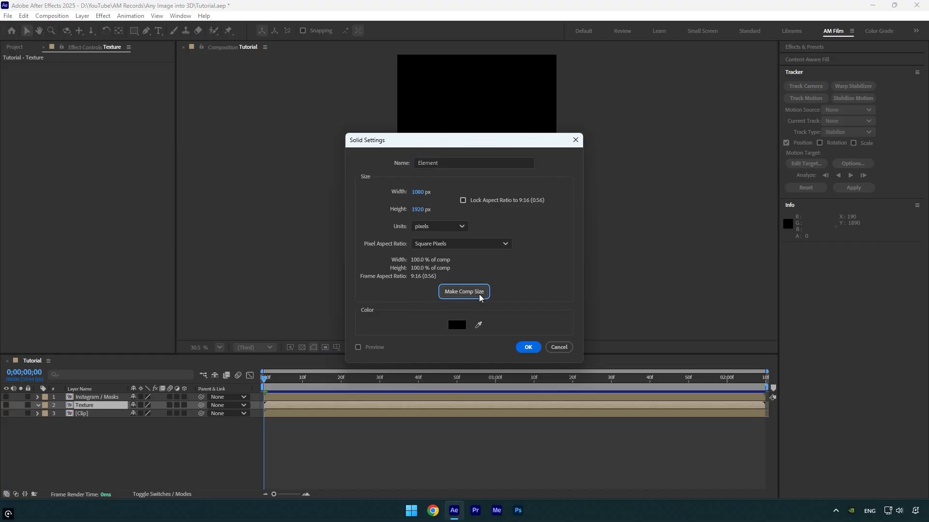
pyautogui.click(528, 347)
pyautogui.moveTo(85, 410); pyautogui.dragTo(85, 397)
pyautogui.hotkey('ctrl', 'space')
# Apply the Element effect and set its Path Layer 1 to Instagram / Masks.
pyautogui.write('ele')
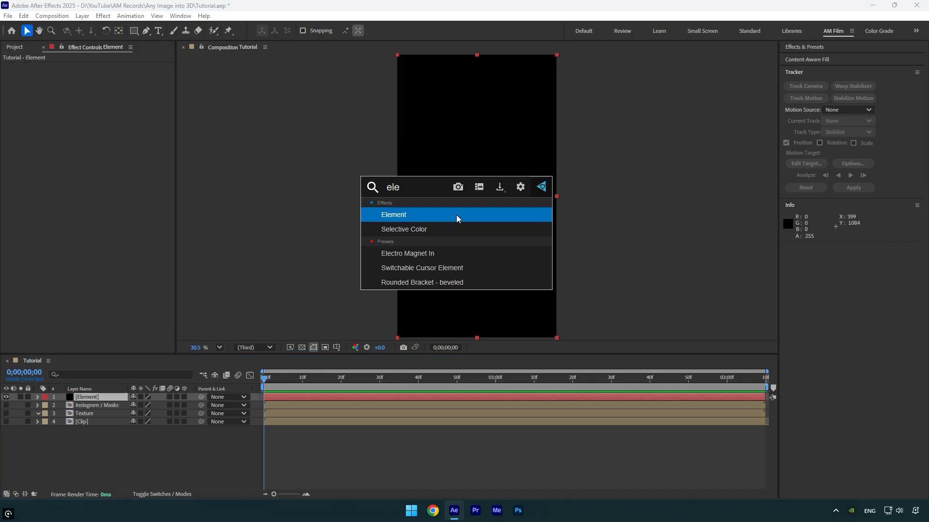
pyautogui.press('Return')
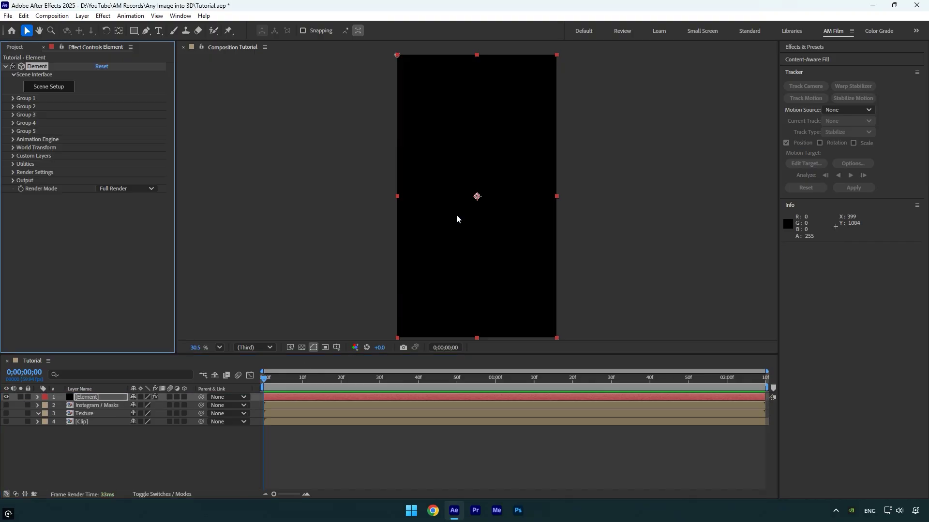
pyautogui.click(12, 156)
pyautogui.click(19, 165)
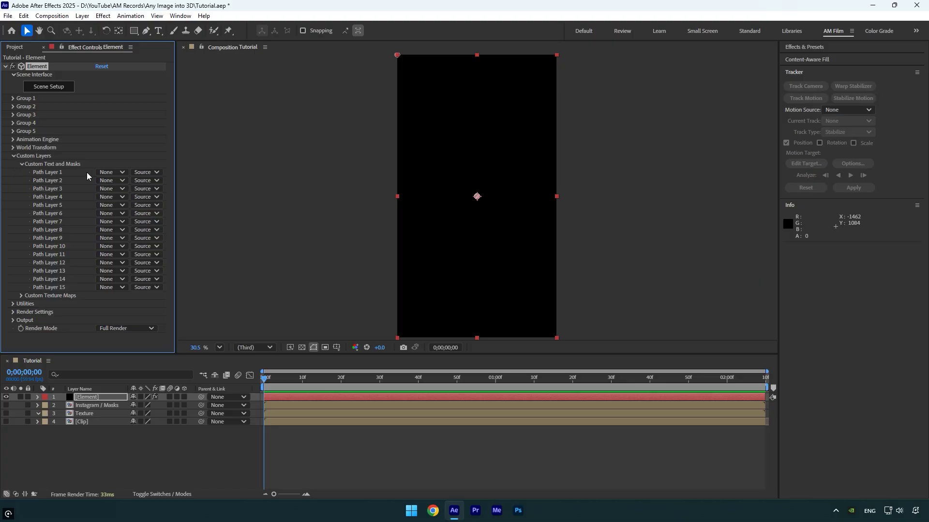
pyautogui.click(105, 173)
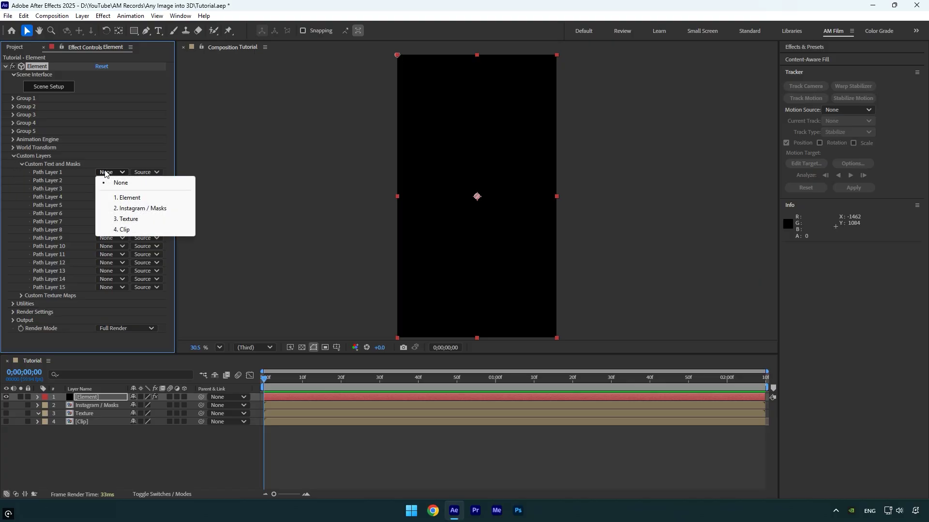
pyautogui.click(174, 215)
# Set Element's Custom Texture Maps Layer 1 to the Texture layer.
pyautogui.click(21, 296)
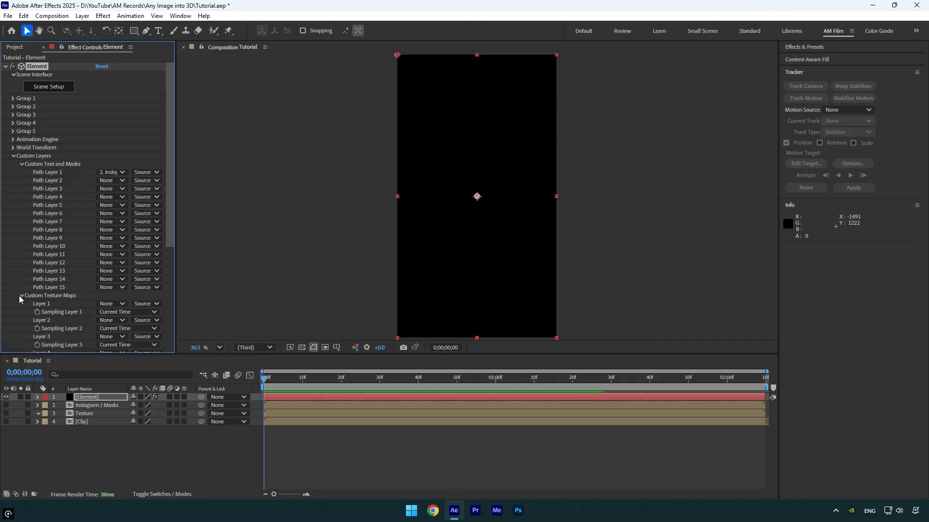
pyautogui.click(107, 304)
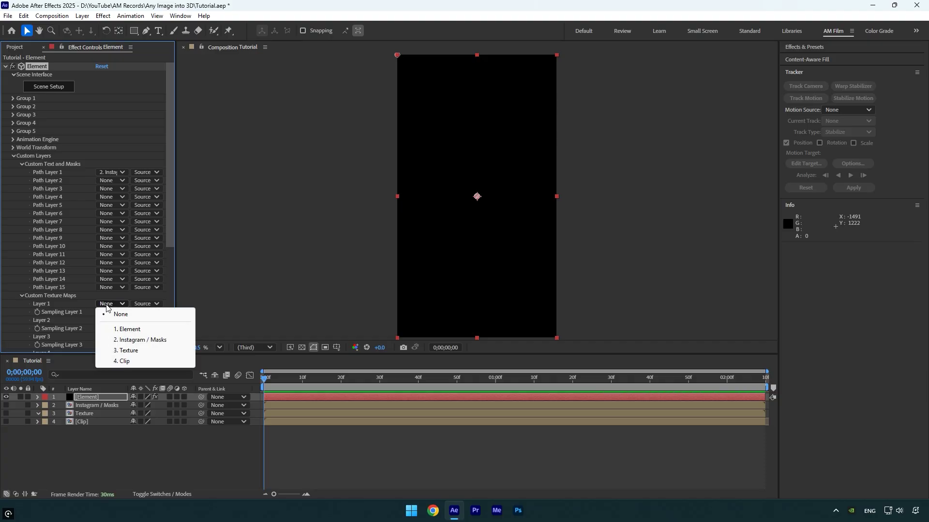
pyautogui.click(128, 351)
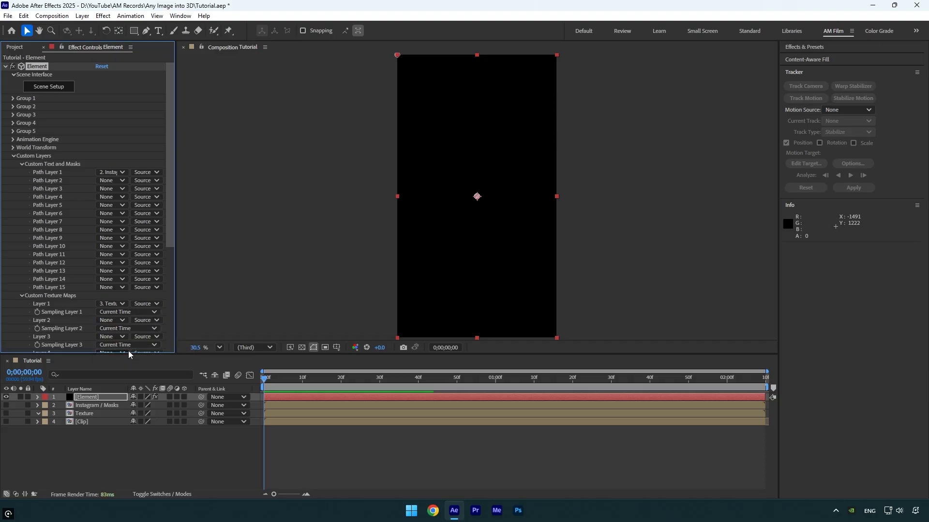
# Extrude the custom path in Element's Scene Setup and thicken the extrusion to about 1.8.
pyautogui.click(47, 88)
pyautogui.click(265, 40)
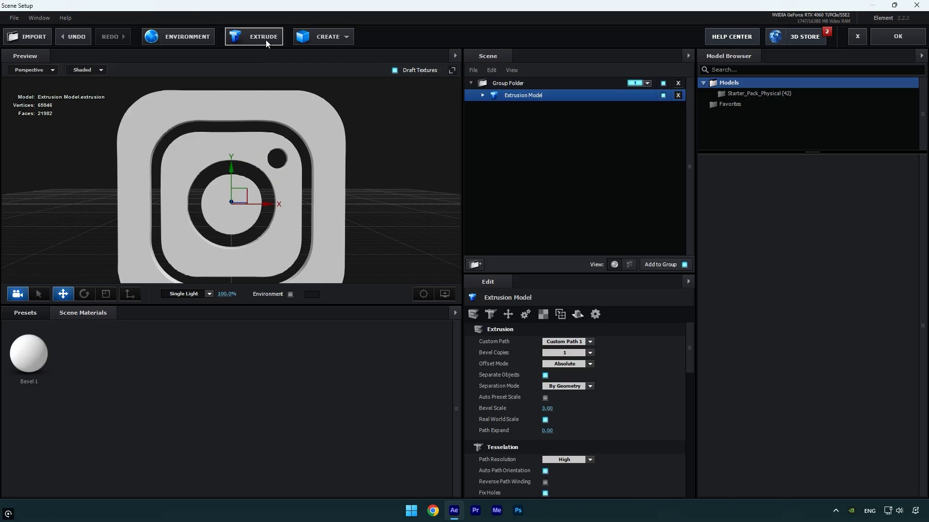
pyautogui.scroll(-3, 199, 220)
pyautogui.moveTo(199, 219); pyautogui.dragTo(254, 237)
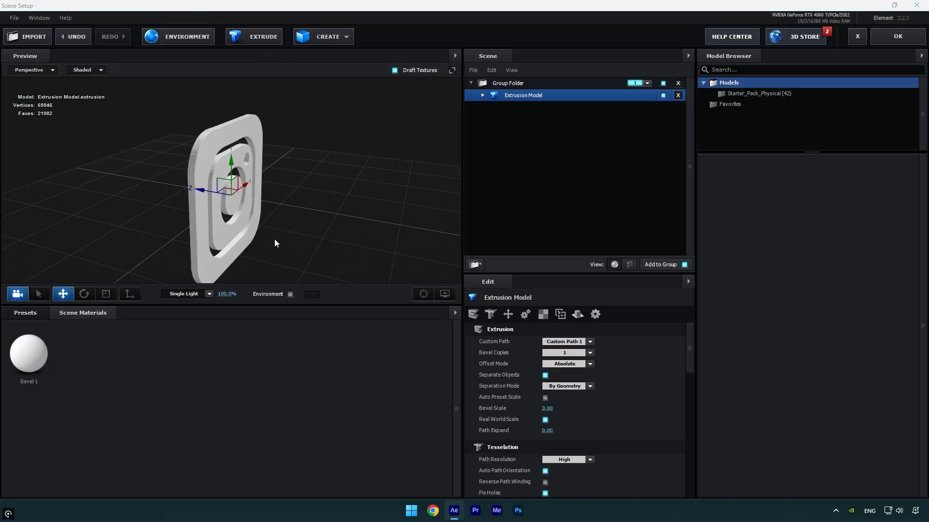
pyautogui.click(483, 96)
pyautogui.click(527, 111)
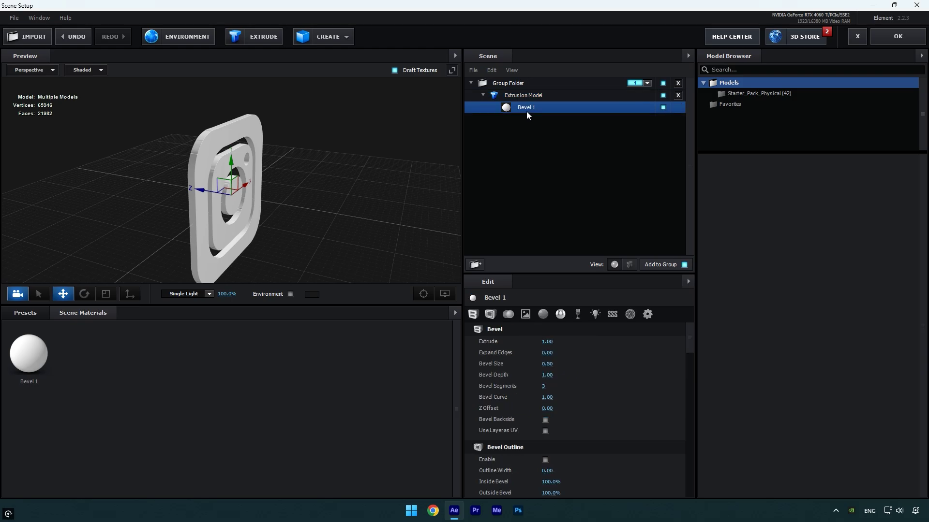
pyautogui.moveTo(549, 342); pyautogui.dragTo(590, 343)
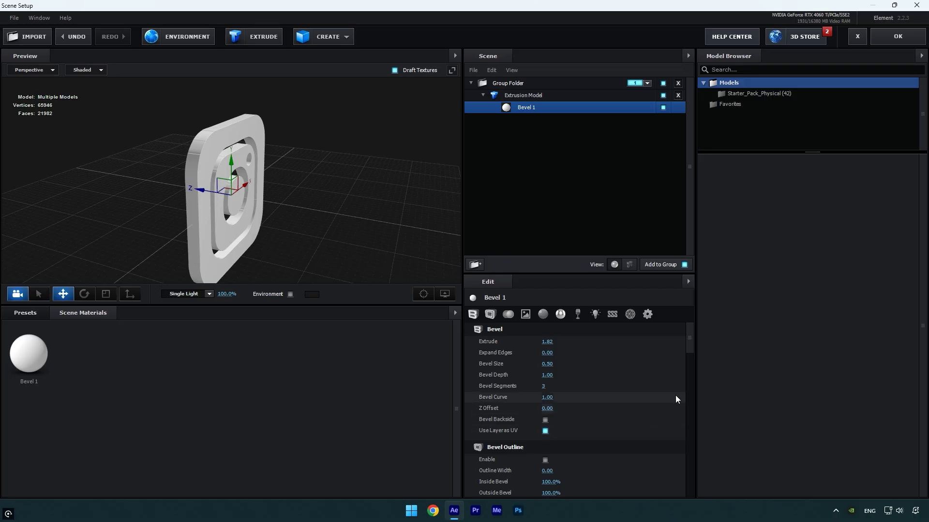
pyautogui.moveTo(690, 340); pyautogui.dragTo(693, 371)
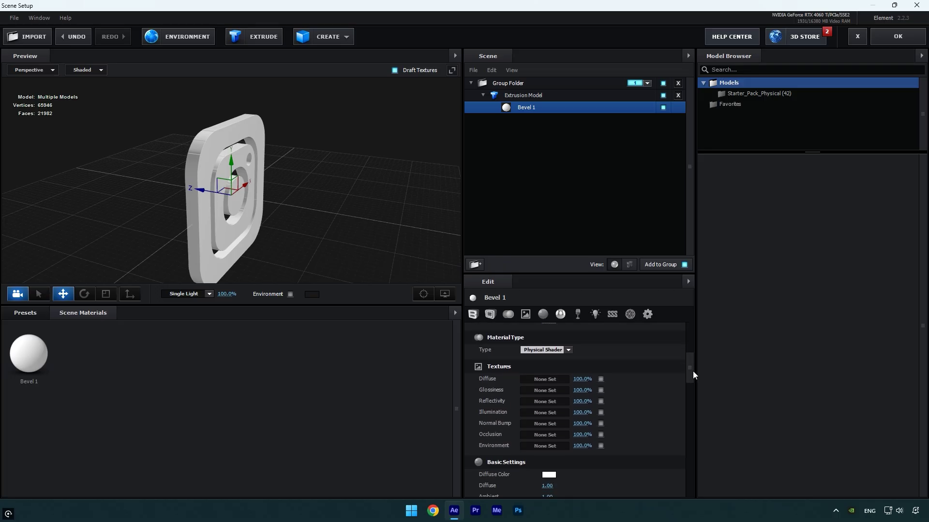
# Give the Bevel 1 material Custom Layer 1 as its diffuse texture.
pyautogui.click(552, 378)
pyautogui.click(542, 322)
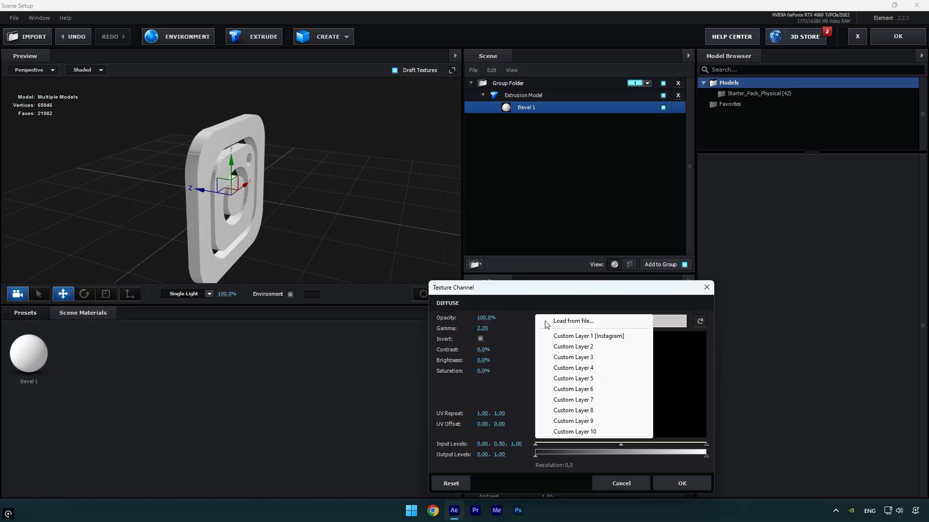
pyautogui.click(588, 341)
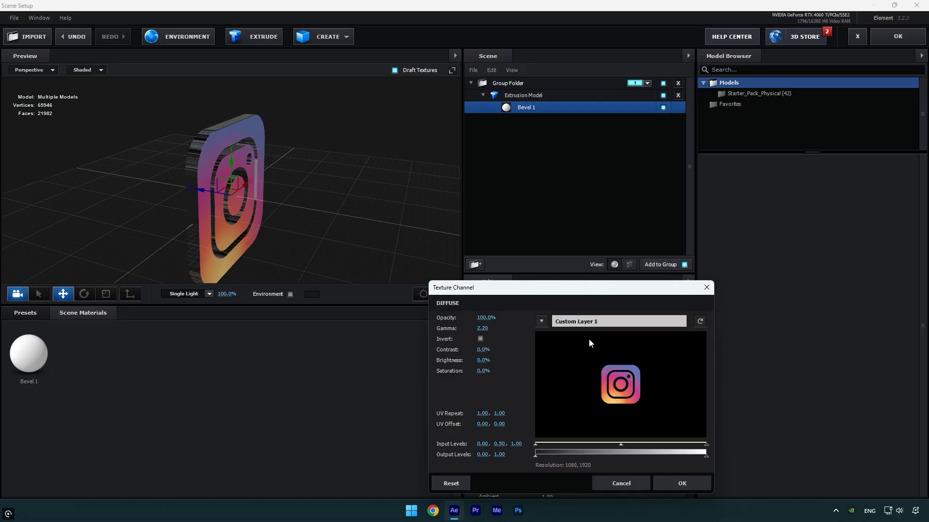
pyautogui.click(670, 483)
pyautogui.moveTo(435, 266); pyautogui.dragTo(338, 234)
# Apply the Element scene, then try Group 1 replicator position and Y rotation tweaks, undoing both.
pyautogui.click(890, 30)
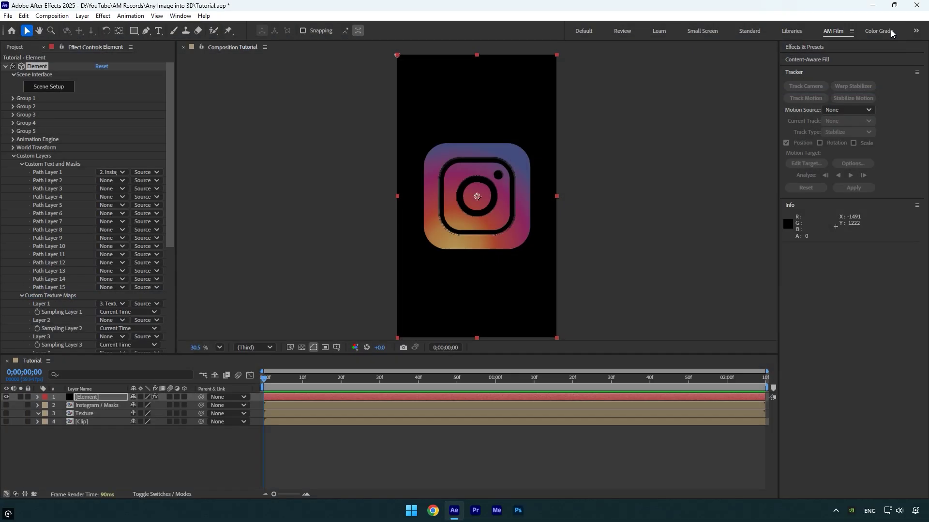
pyautogui.click(13, 98)
pyautogui.click(21, 115)
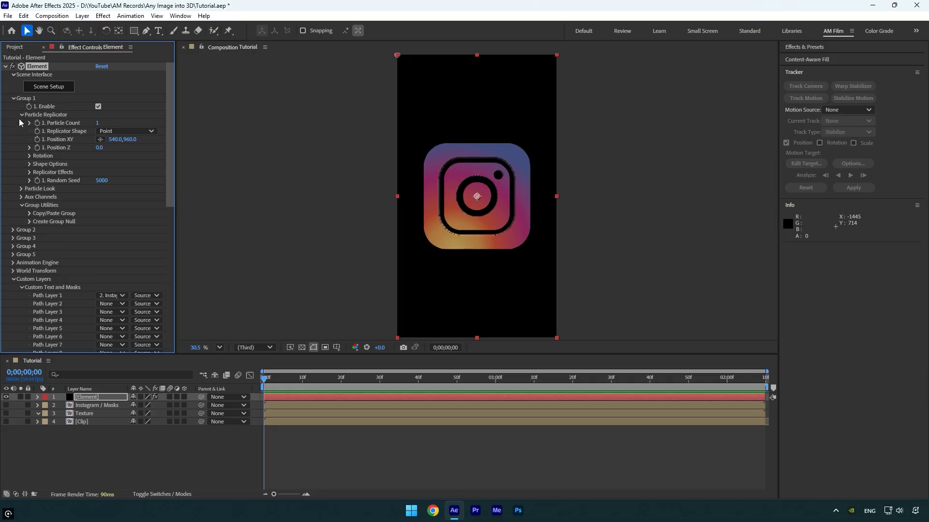
pyautogui.moveTo(114, 140); pyautogui.dragTo(110, 144)
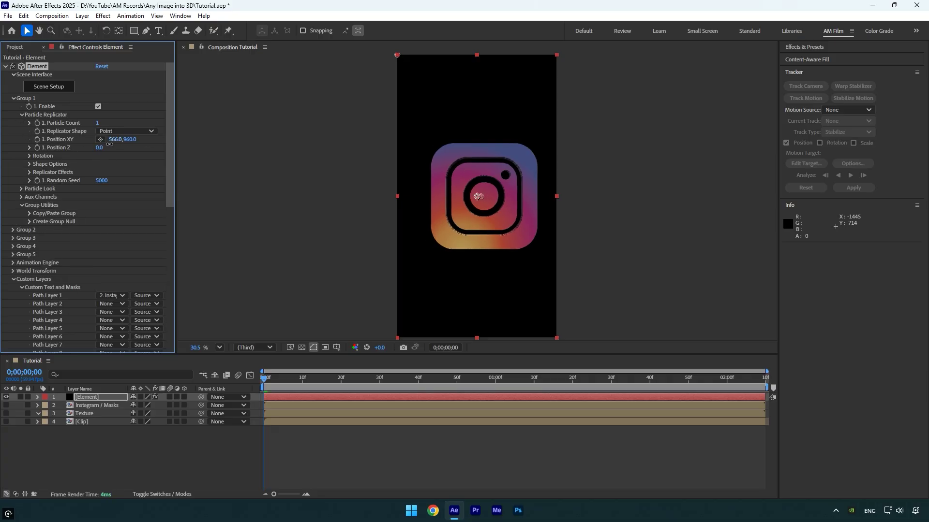
pyautogui.hotkey('ctrl', 'z')
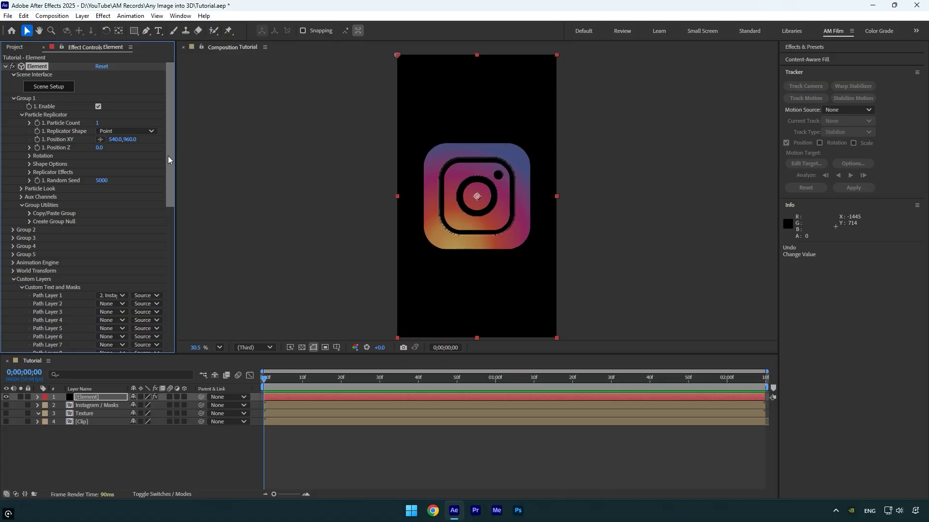
pyautogui.click(30, 156)
pyautogui.moveTo(105, 172); pyautogui.dragTo(152, 164)
pyautogui.hotkey('ctrl', 'z')
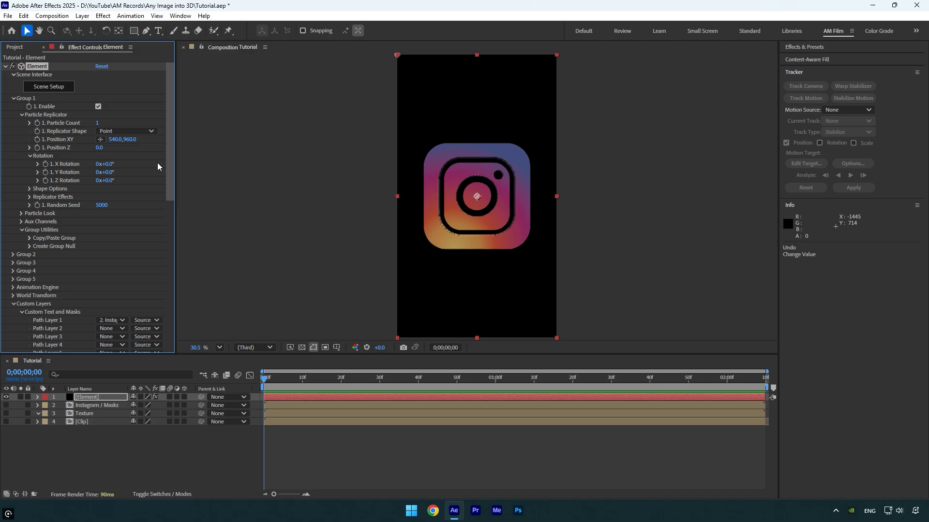
# Open Particle Look > Multi-Object and raise Rotation Random to tilt the icon.
pyautogui.click(22, 213)
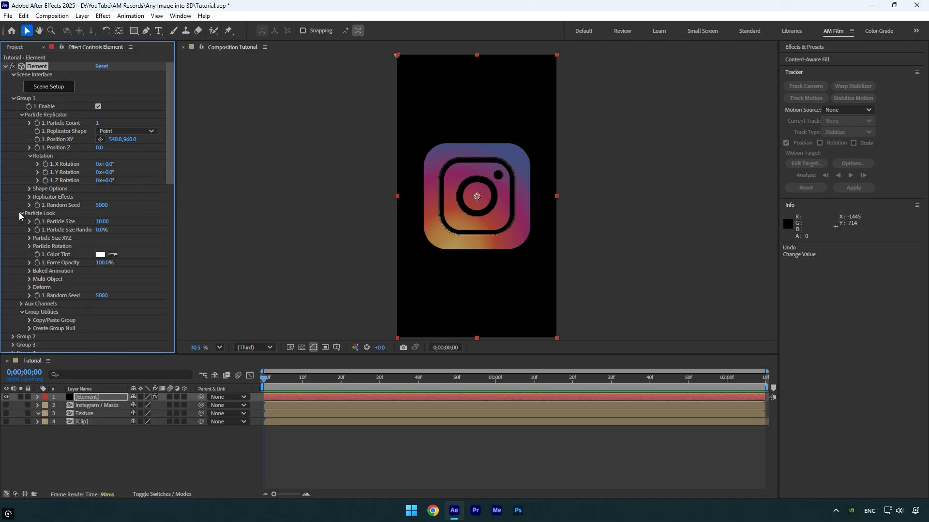
pyautogui.click(29, 279)
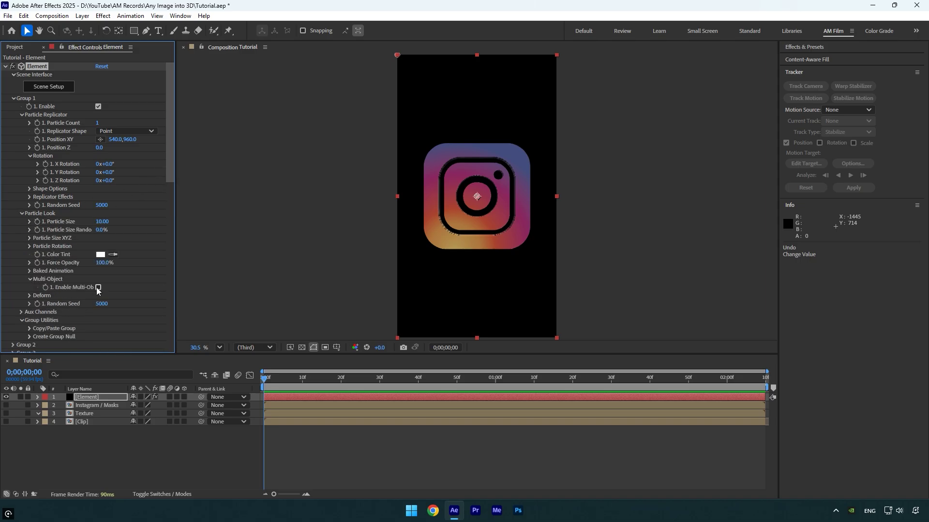
pyautogui.scroll(-3, 96, 287)
pyautogui.moveTo(105, 266); pyautogui.dragTo(129, 263)
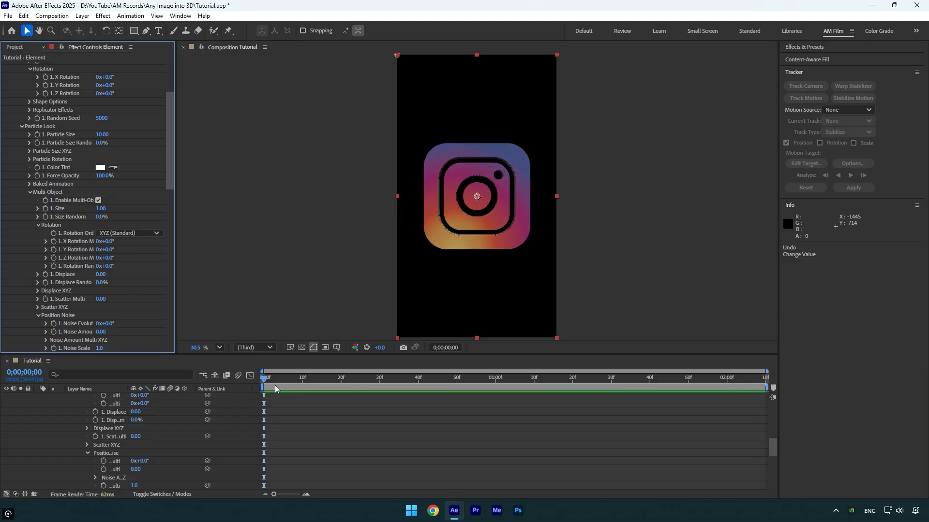
# Keyframe Rotation Random from 0° at the start to 259° at the end, then preview the spin.
pyautogui.click(54, 267)
pyautogui.moveTo(284, 386); pyautogui.dragTo(799, 396)
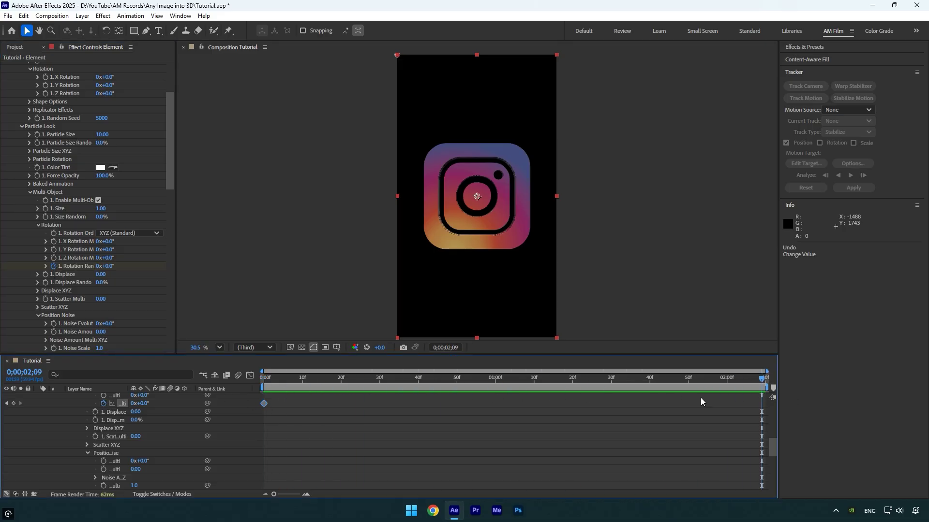
pyautogui.moveTo(107, 267); pyautogui.dragTo(194, 265)
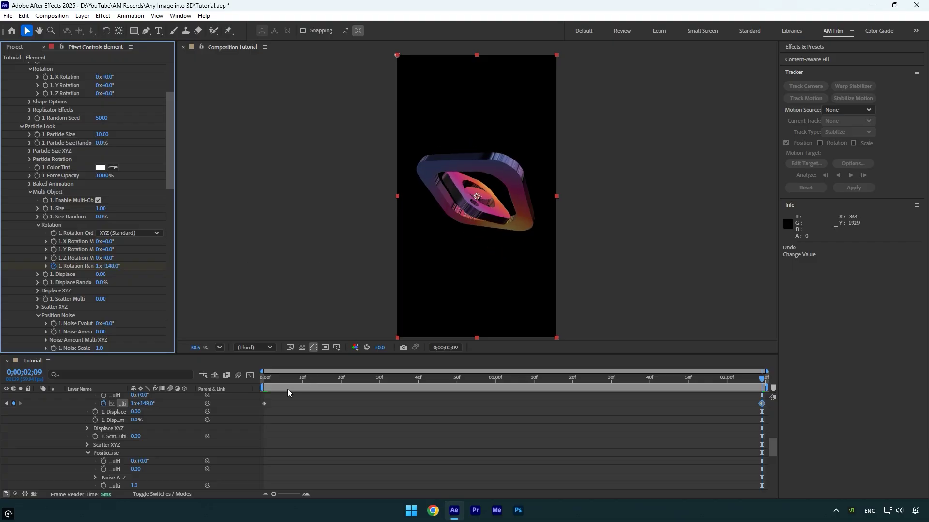
pyautogui.moveTo(287, 389); pyautogui.dragTo(192, 428)
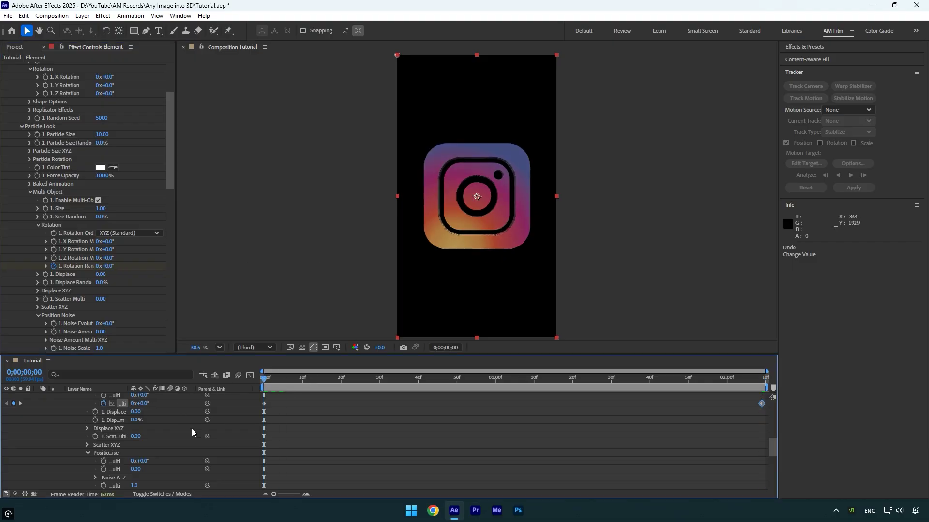
pyautogui.press('space')
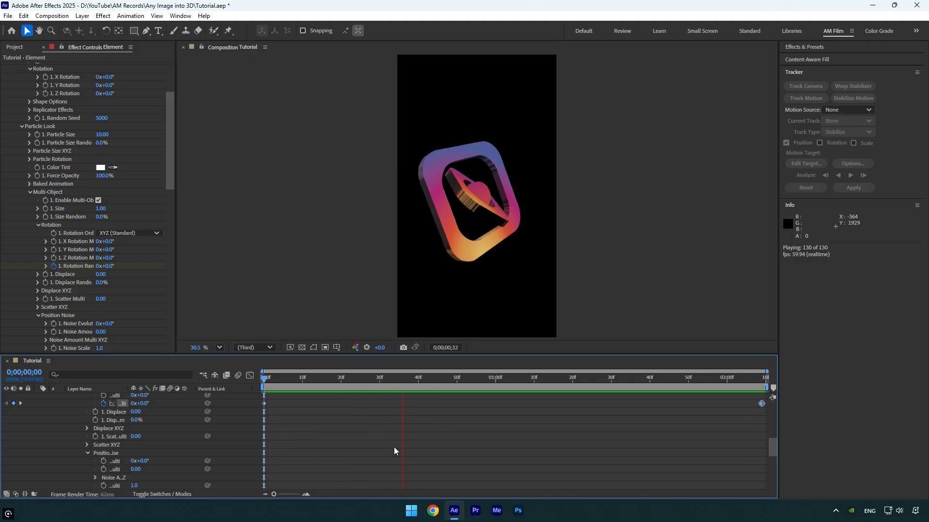
pyautogui.press('space')
# Show the car clip, hide the Element layer, and run Track Camera on the Clip layer.
pyautogui.press('u')
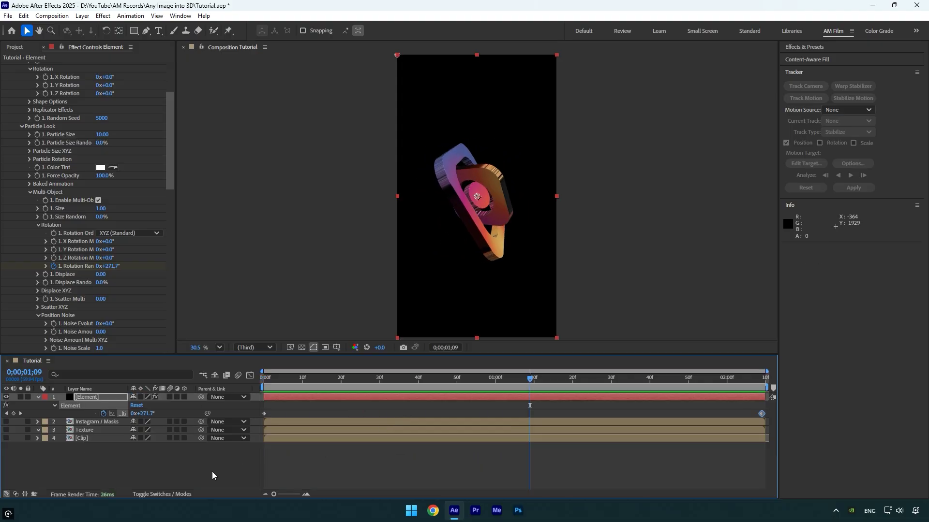
pyautogui.click(6, 438)
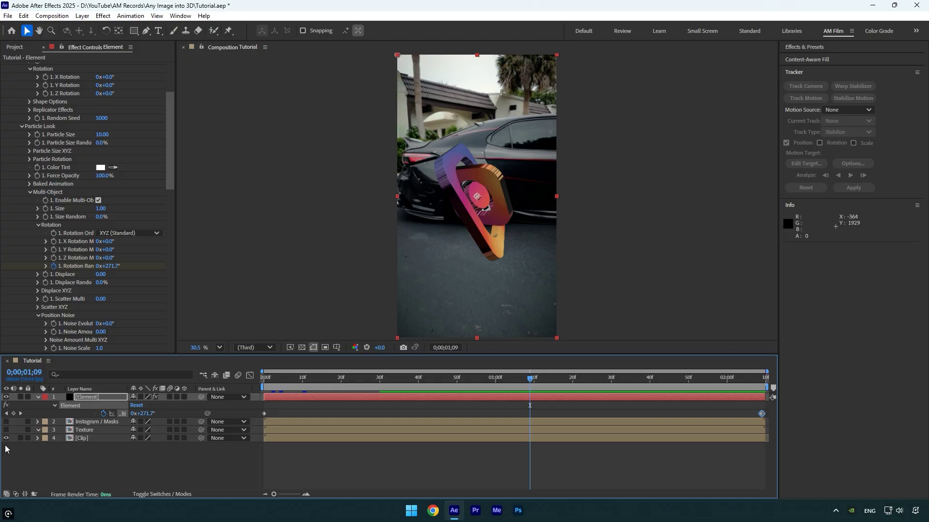
pyautogui.click(6, 397)
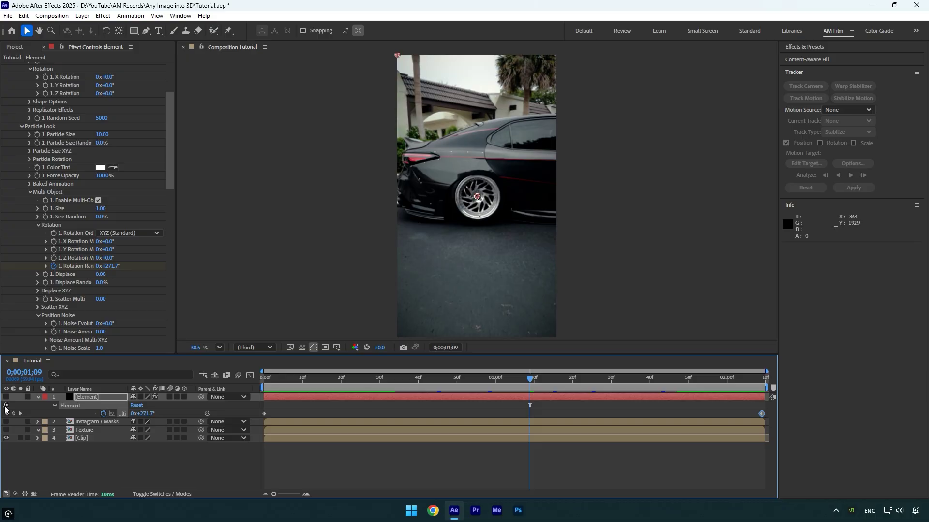
pyautogui.click(86, 438)
pyautogui.click(804, 86)
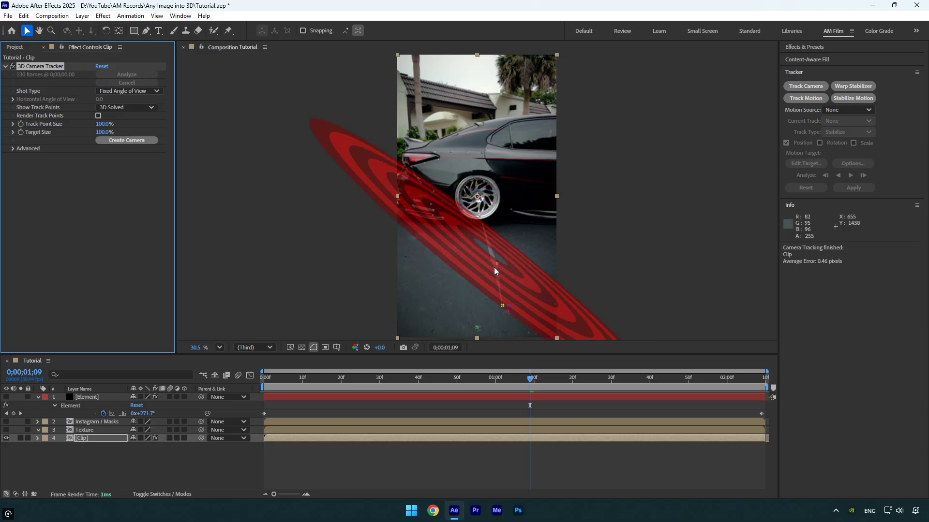
# Create a tracking null and camera from the wheel track point and unhide the 3D logo layer.
pyautogui.rightClick(483, 189)
pyautogui.click(523, 218)
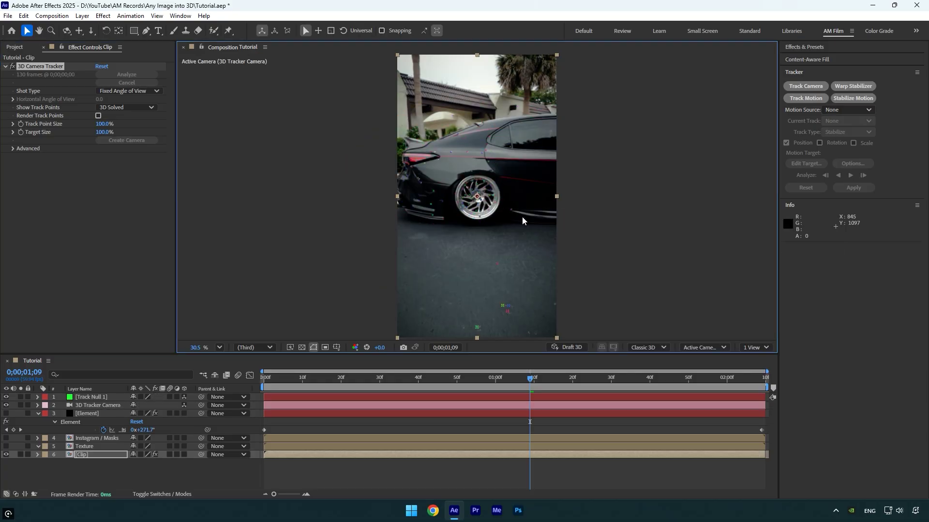
pyautogui.click(6, 414)
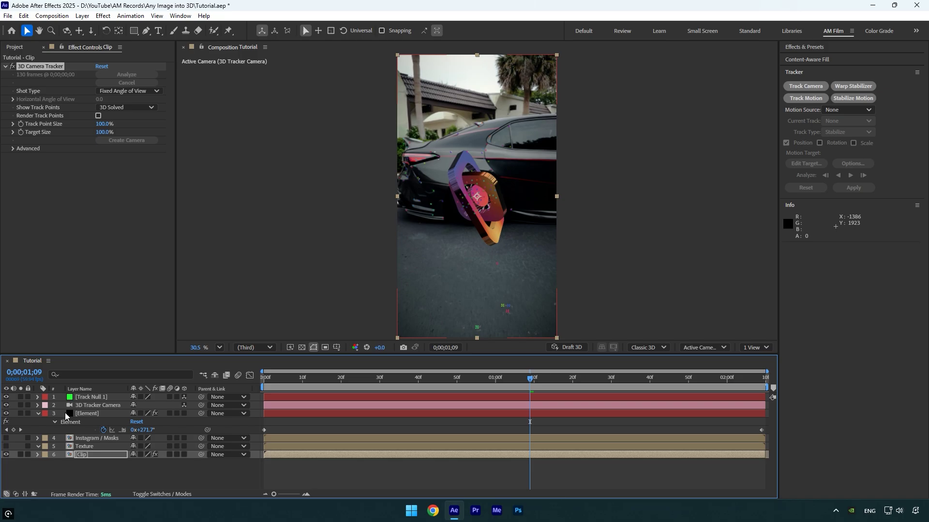
# Copy the null's depth -1157.4 into Element's Position Z, move the logo above the car, set Particle Size 4.90.
pyautogui.click(90, 398)
pyautogui.press('p')
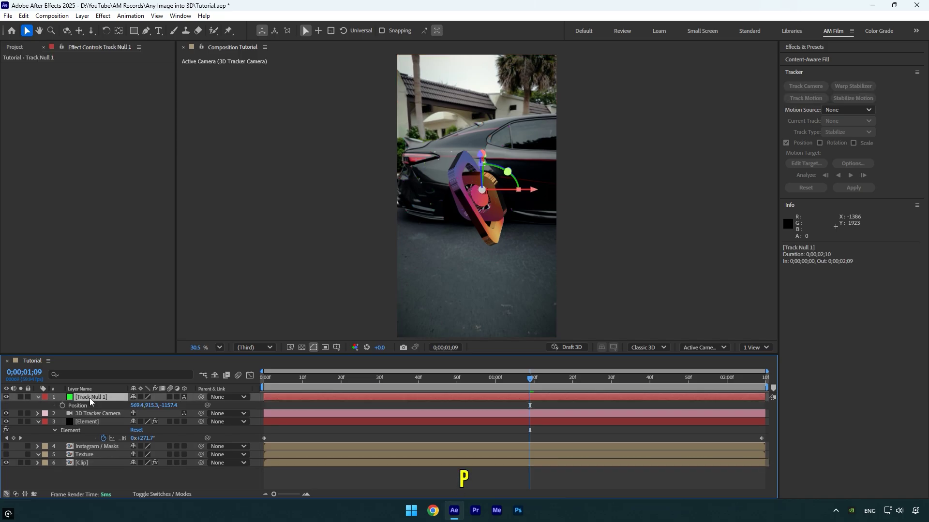
pyautogui.click(172, 405)
pyautogui.click(94, 422)
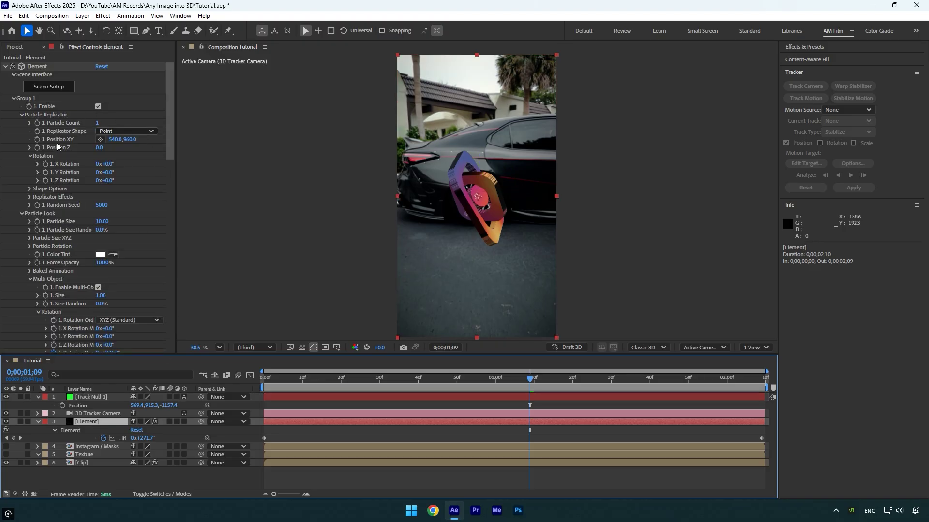
pyautogui.click(99, 147)
pyautogui.write('-1157.4')
pyautogui.press('Return')
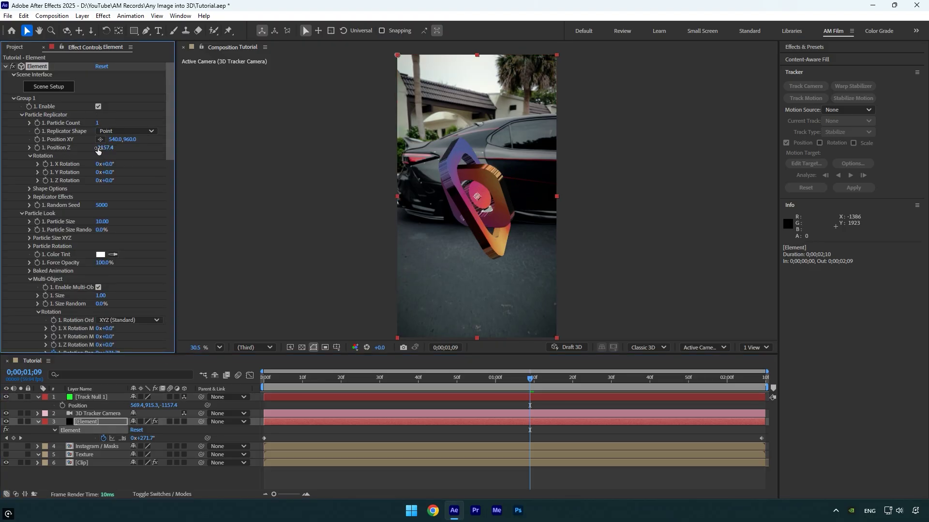
pyautogui.moveTo(132, 140); pyautogui.dragTo(100, 141)
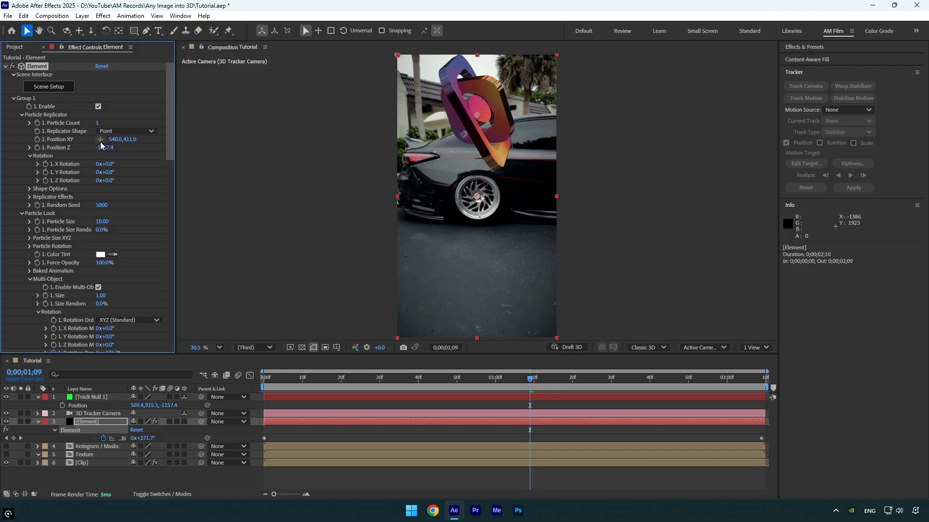
pyautogui.moveTo(104, 223); pyautogui.dragTo(83, 226)
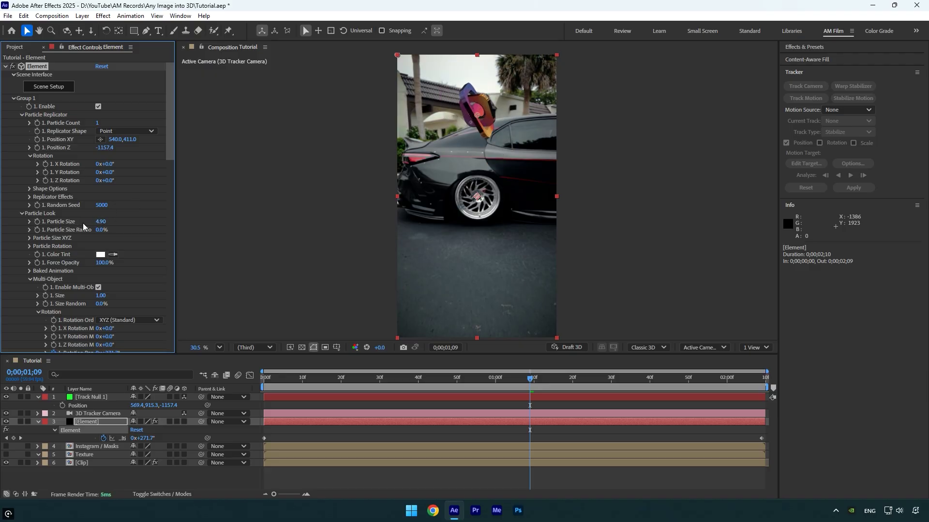
# Rewind to the first frame and preview the spinning logo tracked above the car.
pyautogui.moveTo(524, 377); pyautogui.dragTo(264, 378)
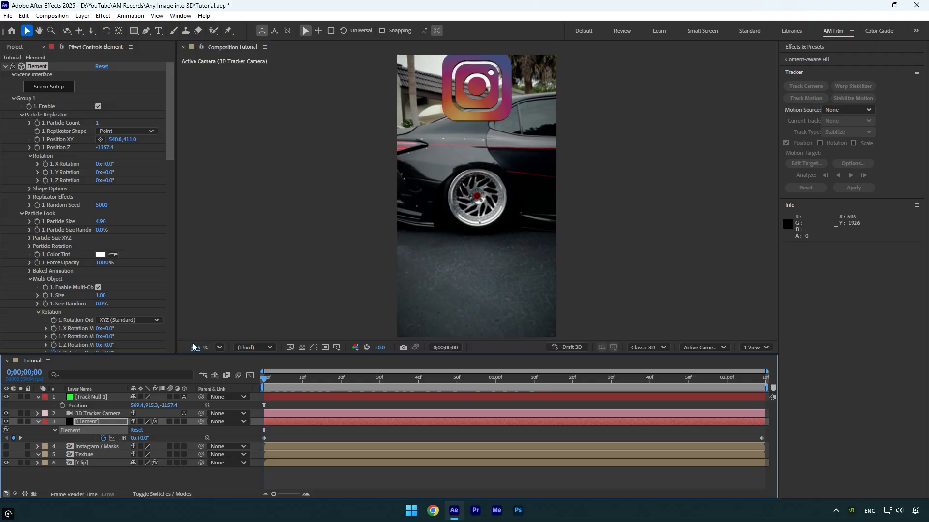
pyautogui.press('space')
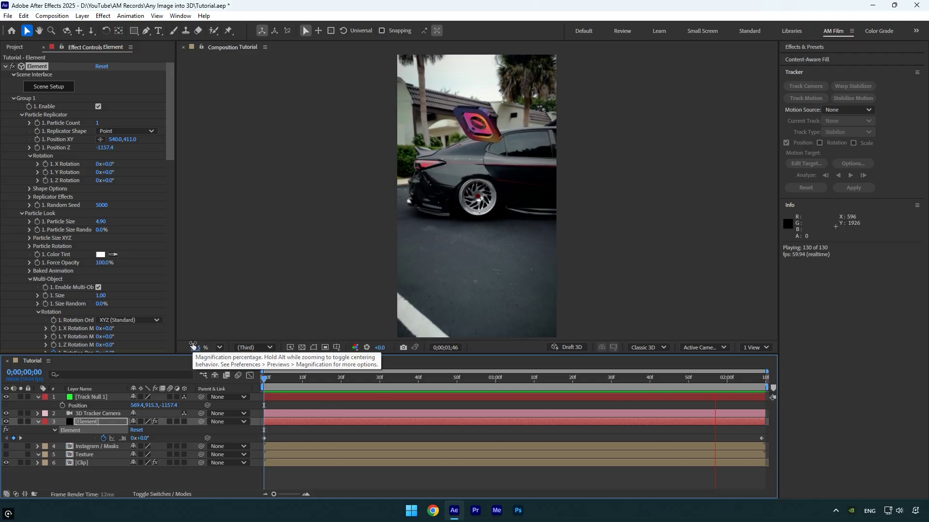